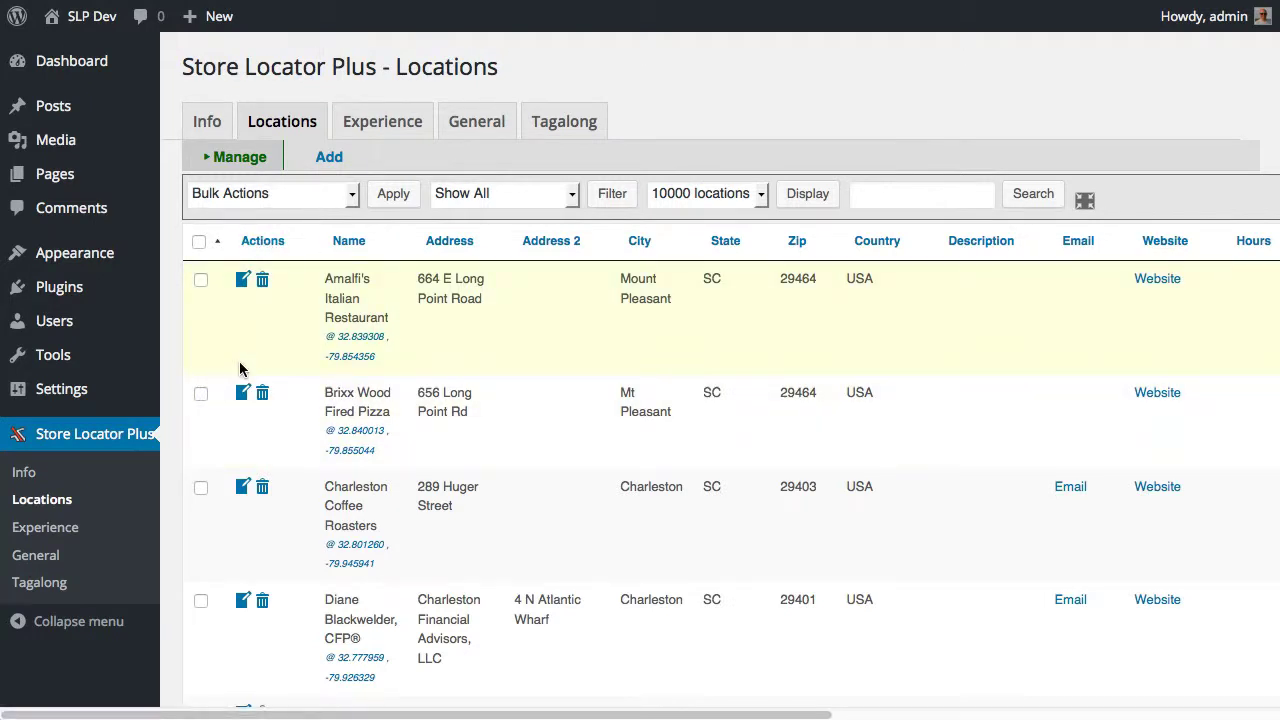
- Open the server section of the general settings and set the PHP Time Limit to 30
{"action": "left_click", "coordinate": [471, 126]}
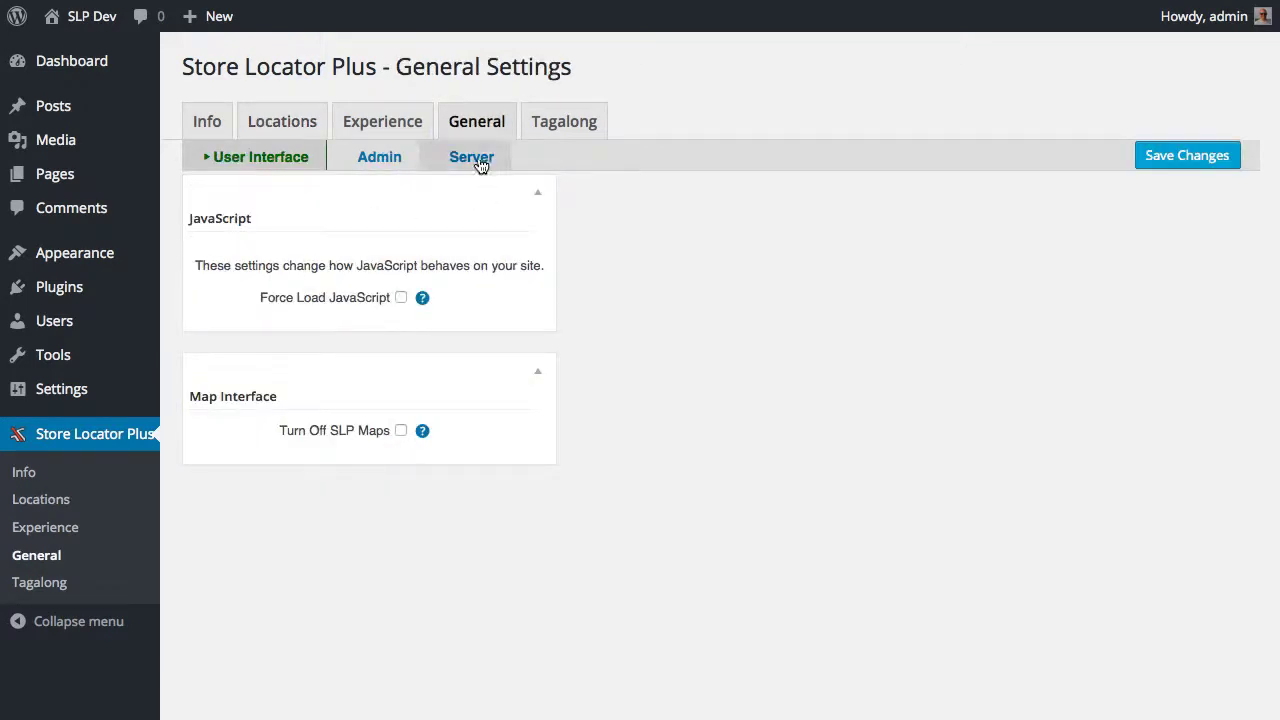
{"action": "left_click", "coordinate": [475, 160]}
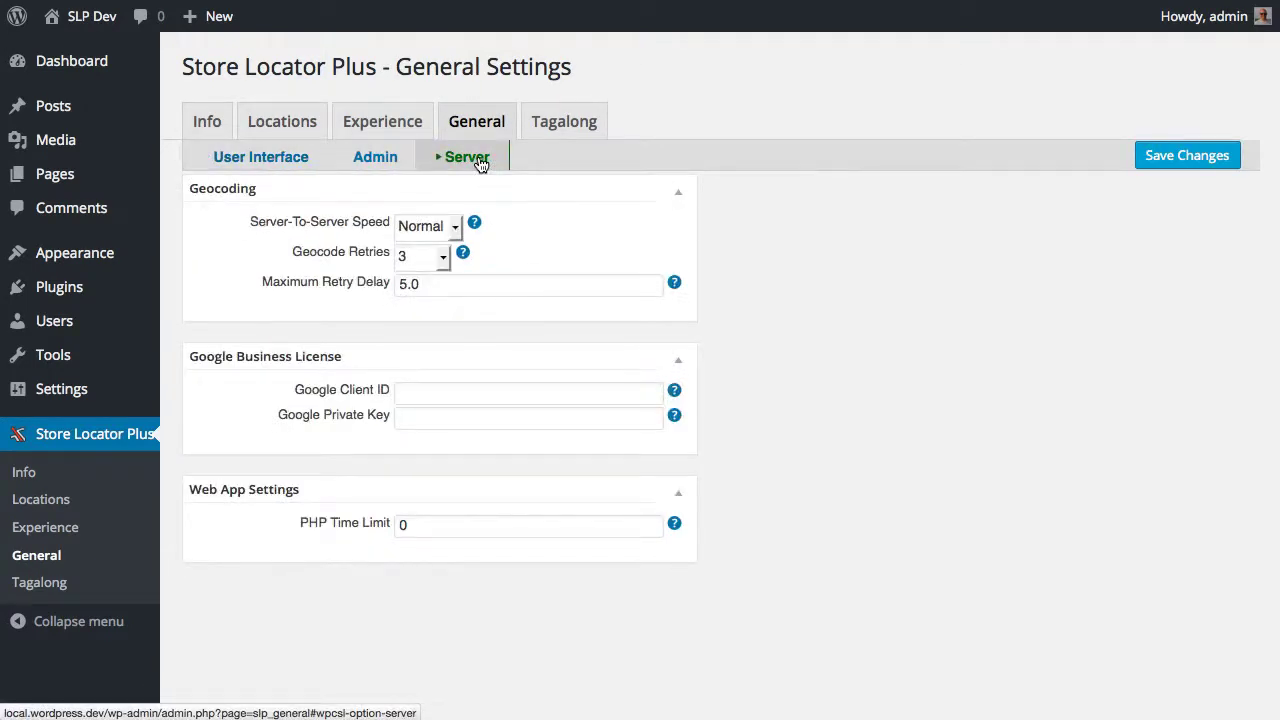
{"action": "left_click", "coordinate": [557, 530]}
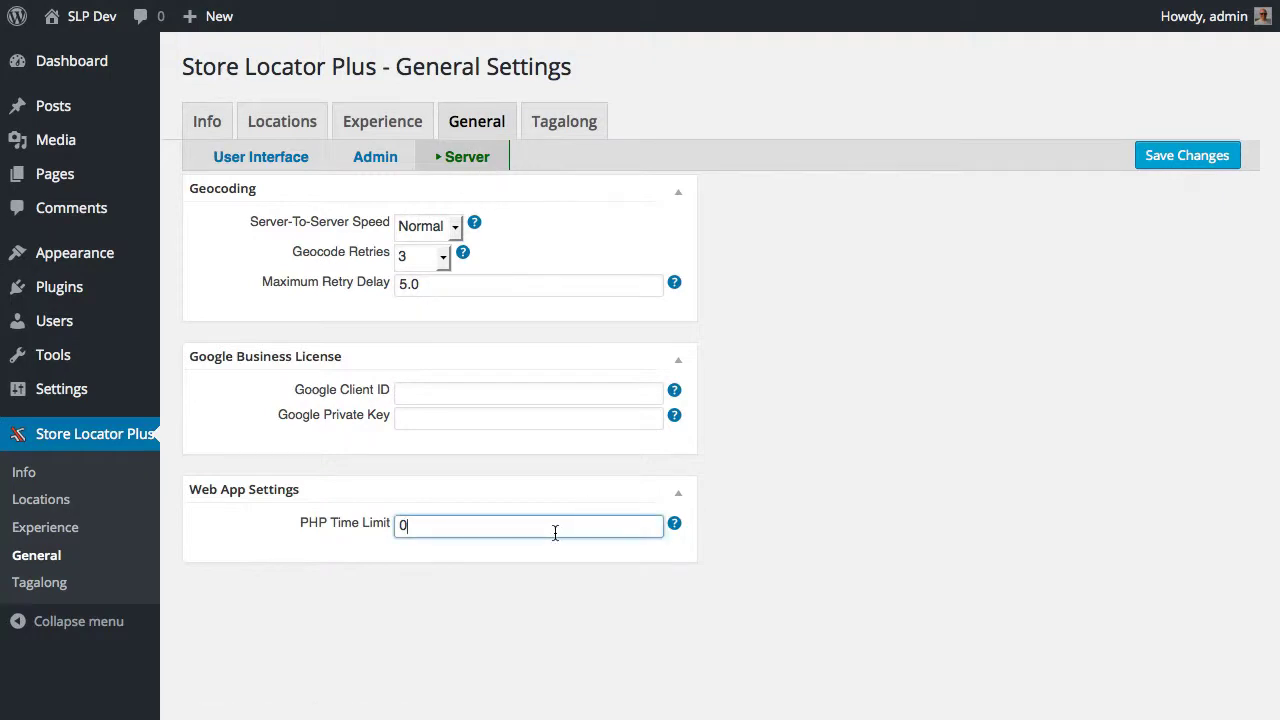
{"action": "left_click", "coordinate": [445, 520]}
{"action": "double_click", "coordinate": [422, 517]}
{"action": "type", "text": "30"}
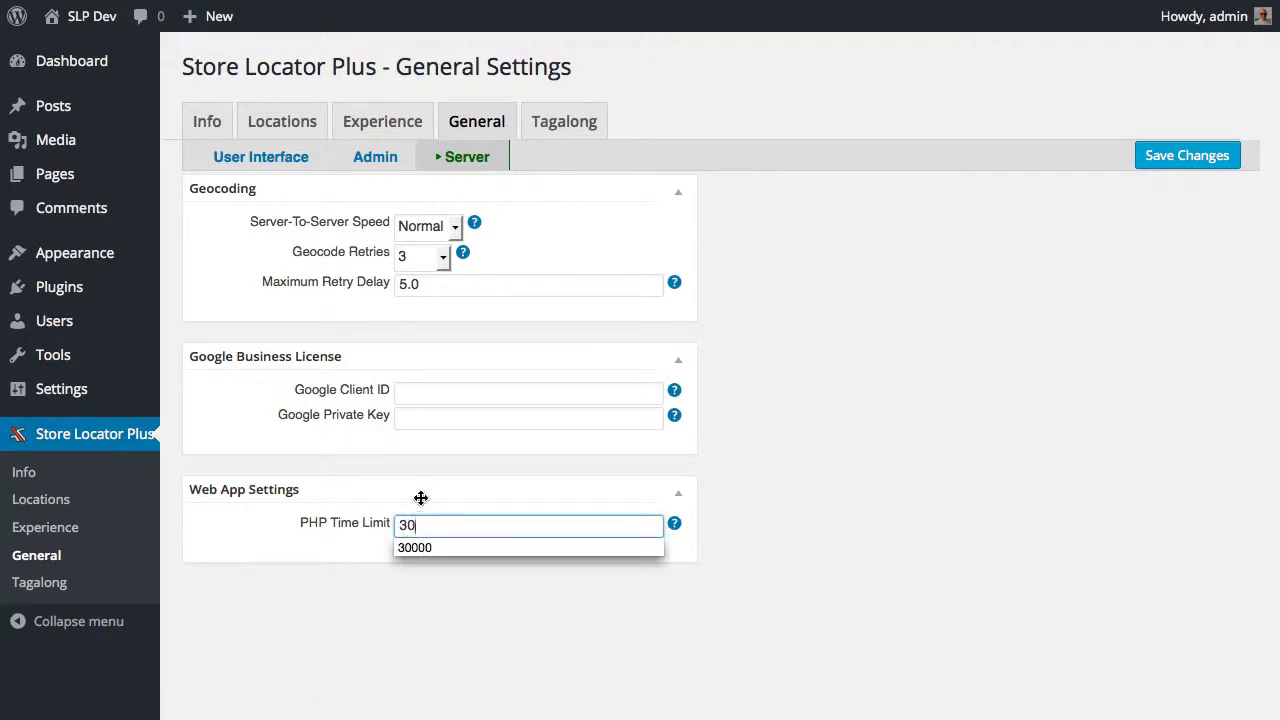
{"action": "left_click", "coordinate": [787, 540]}
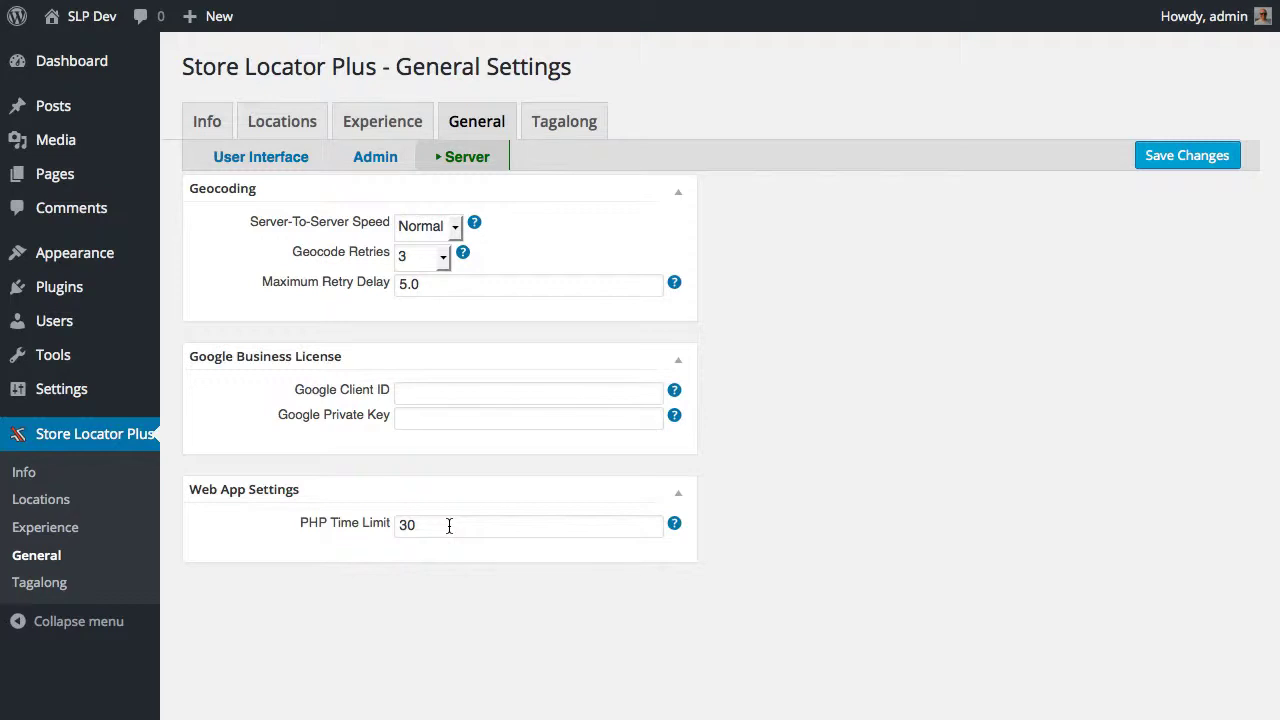
- Set the PHP Time Limit to 600 and save the changes
{"action": "left_click_drag", "start_coordinate": [437, 523], "coordinate": [361, 514]}
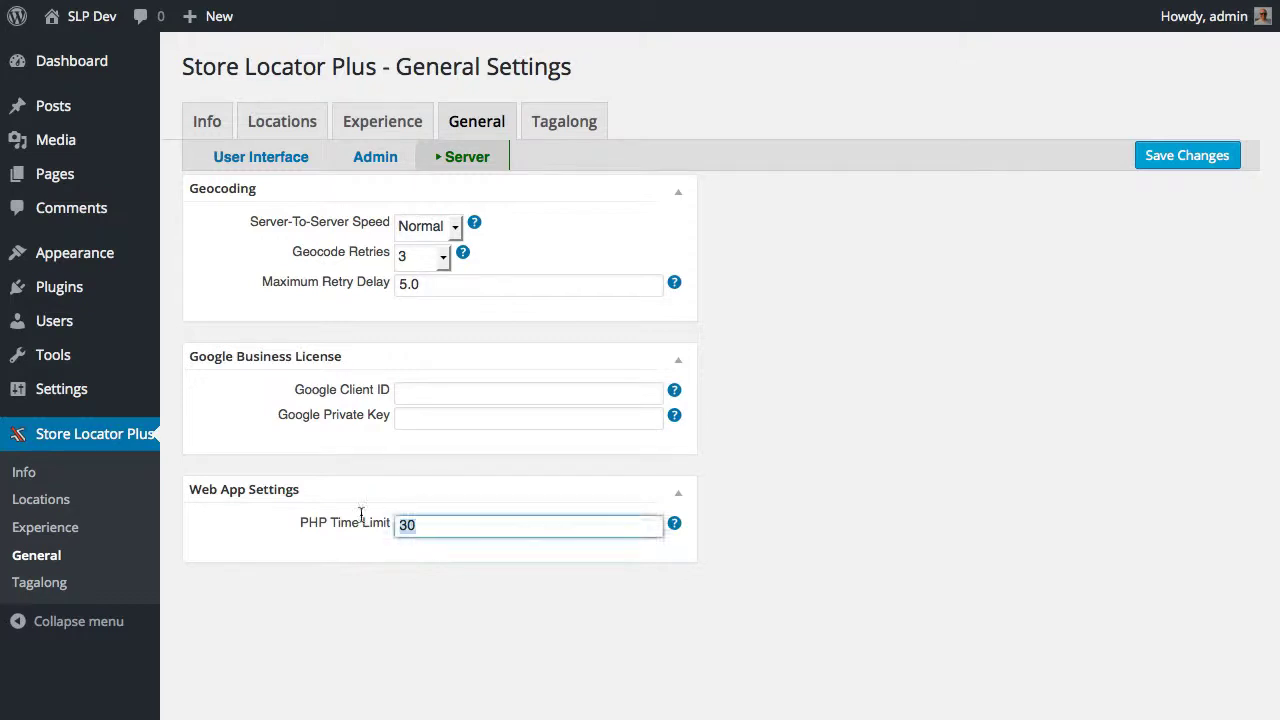
{"action": "type", "text": "600"}
{"action": "left_click", "coordinate": [1170, 165]}
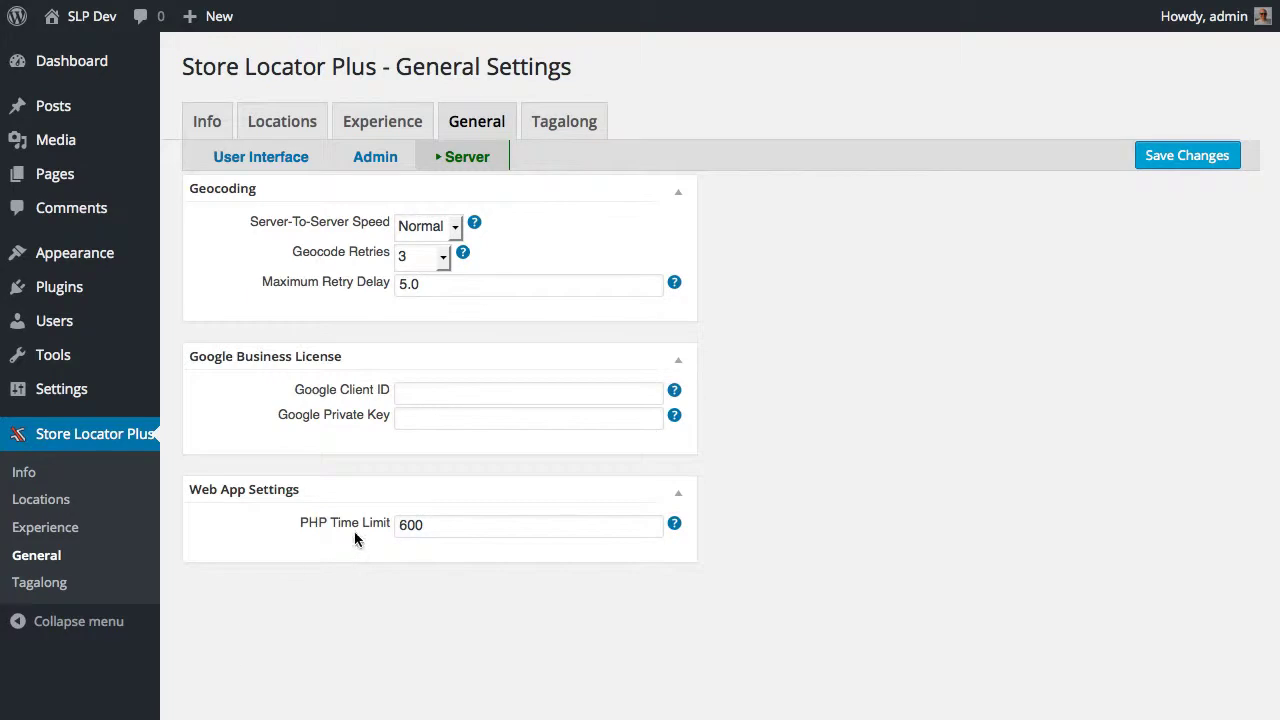
{"action": "double_click", "coordinate": [435, 525]}
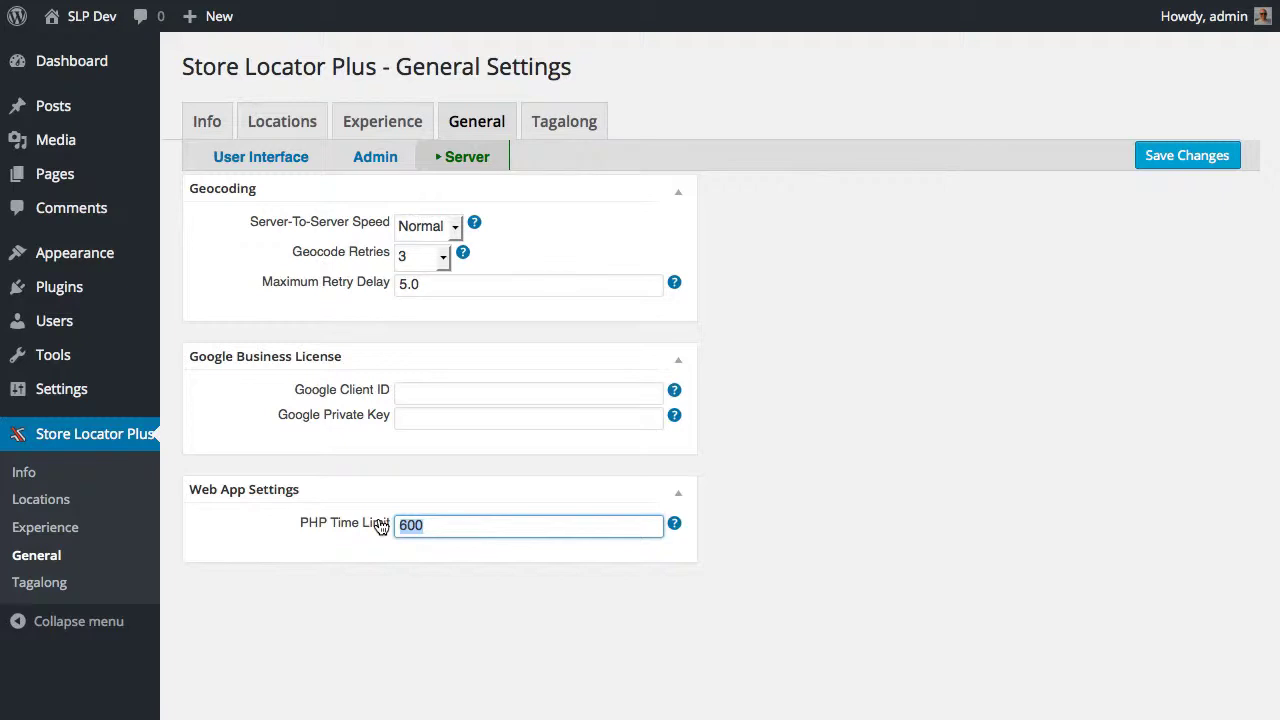
{"action": "left_click", "coordinate": [431, 528]}
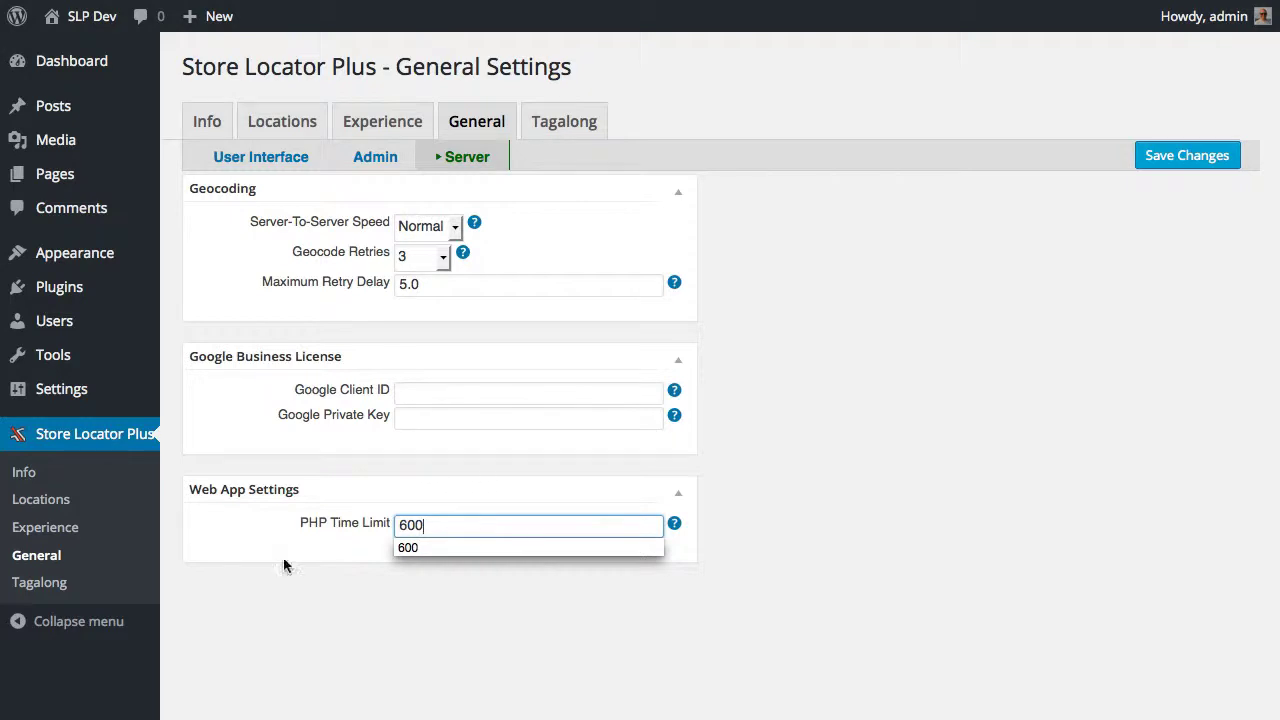
{"action": "left_click", "coordinate": [258, 622]}
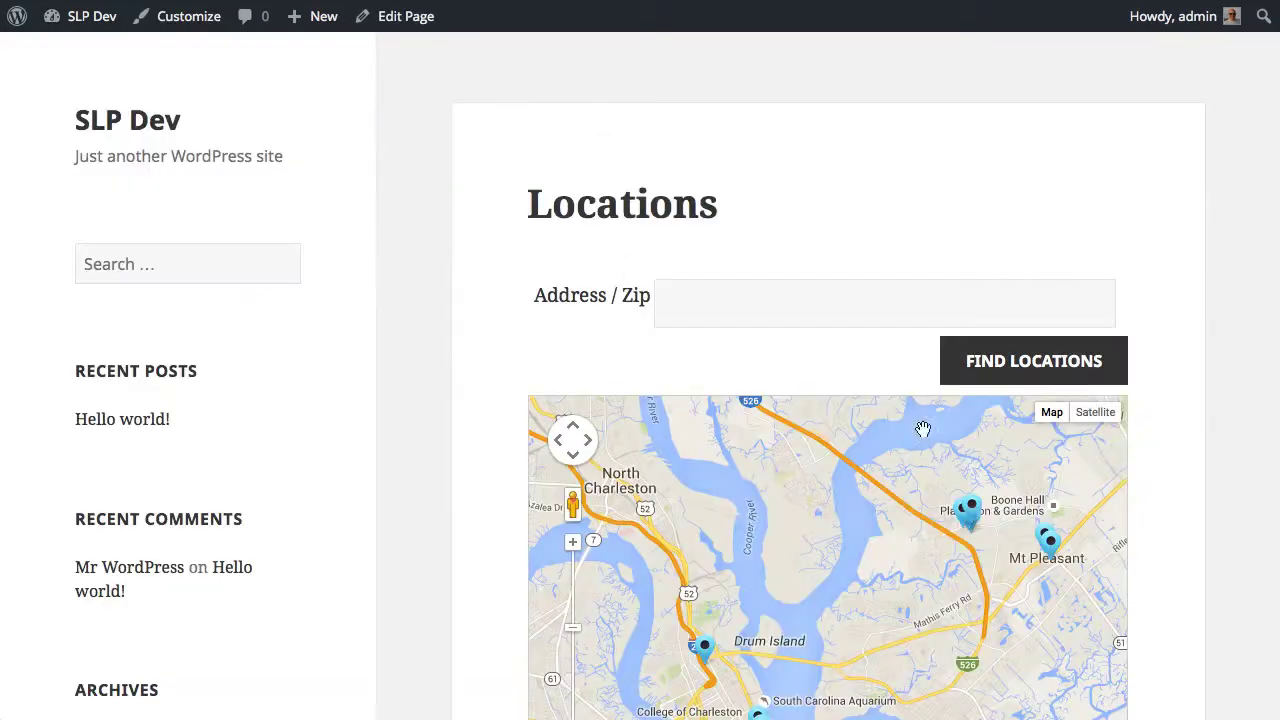
- Check the browser's developer console for script errors on the Locations page and close it
{"action": "scroll", "coordinate": [703, 476], "scroll_direction": "down", "scroll_amount": 5}
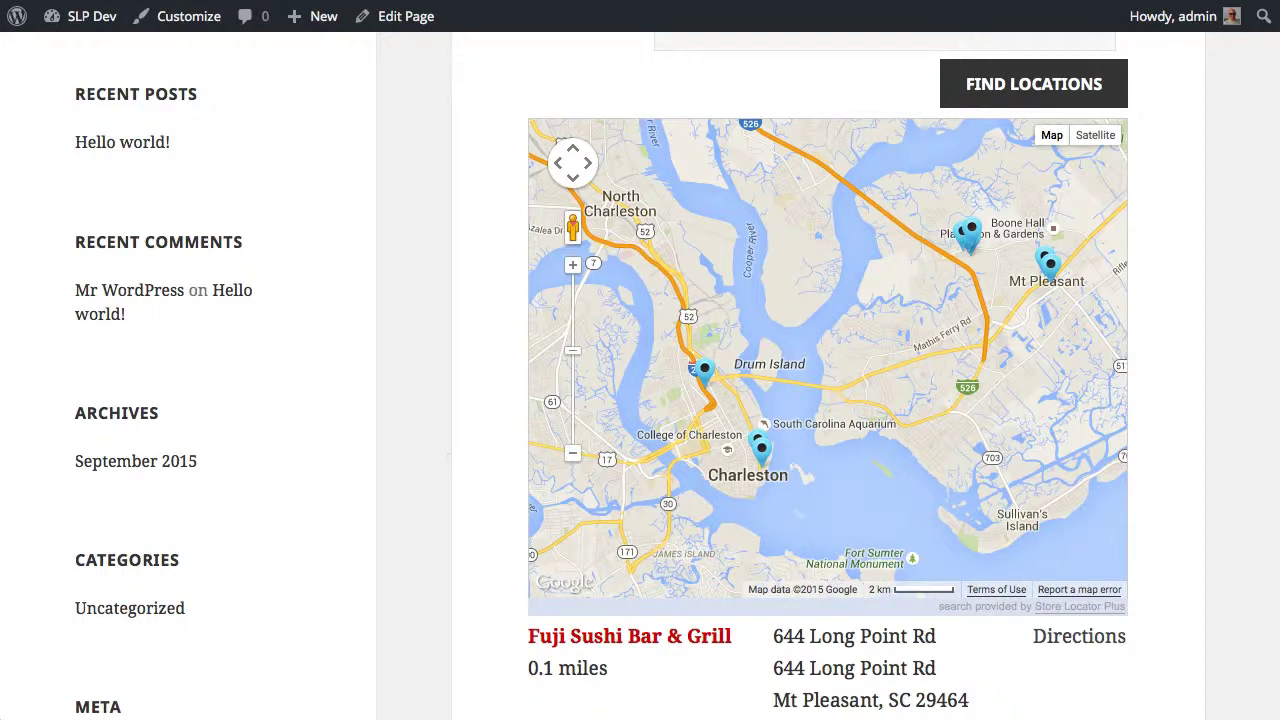
{"action": "key", "text": "F12"}
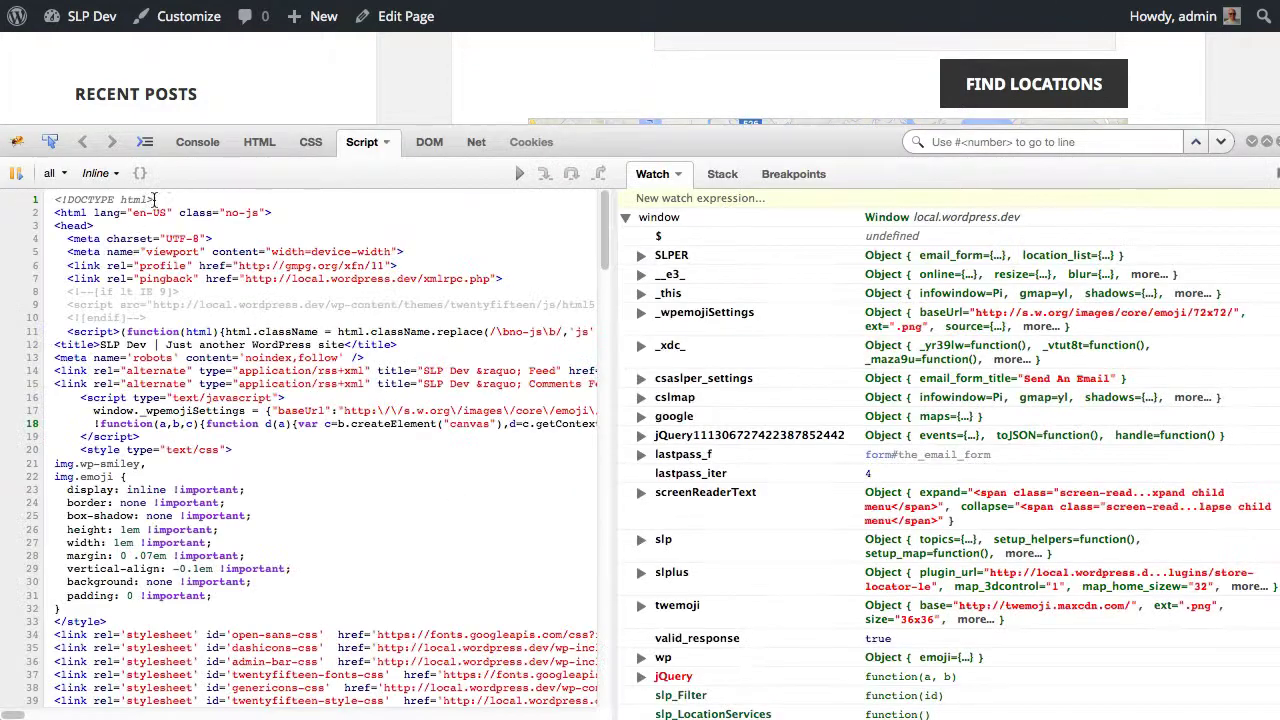
{"action": "left_click", "coordinate": [188, 146]}
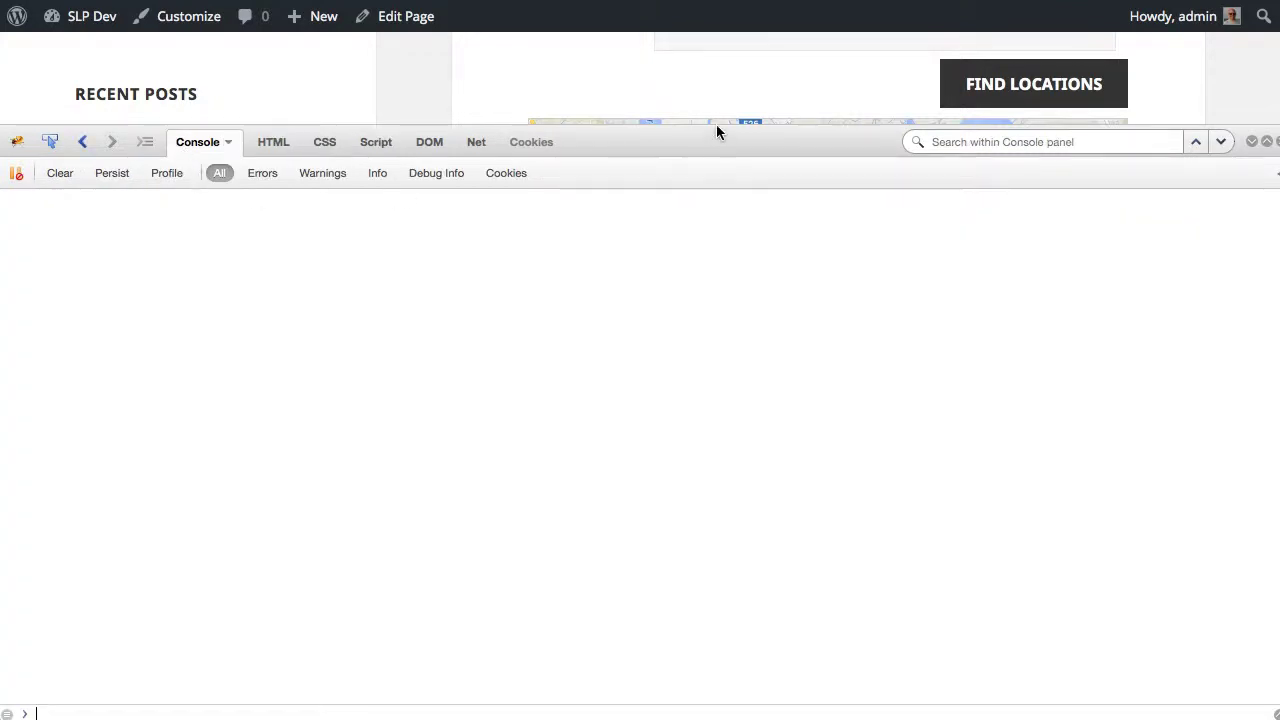
{"action": "left_click_drag", "start_coordinate": [717, 123], "coordinate": [670, 340]}
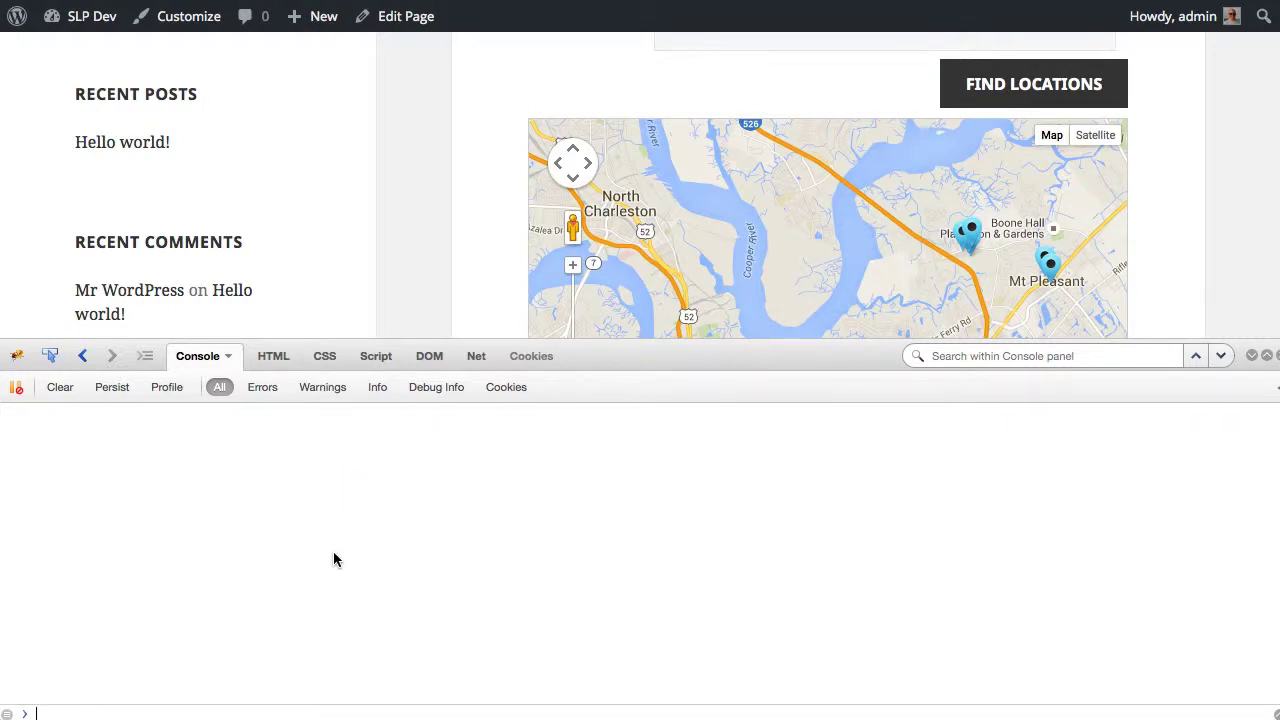
{"action": "left_click", "coordinate": [1277, 356]}
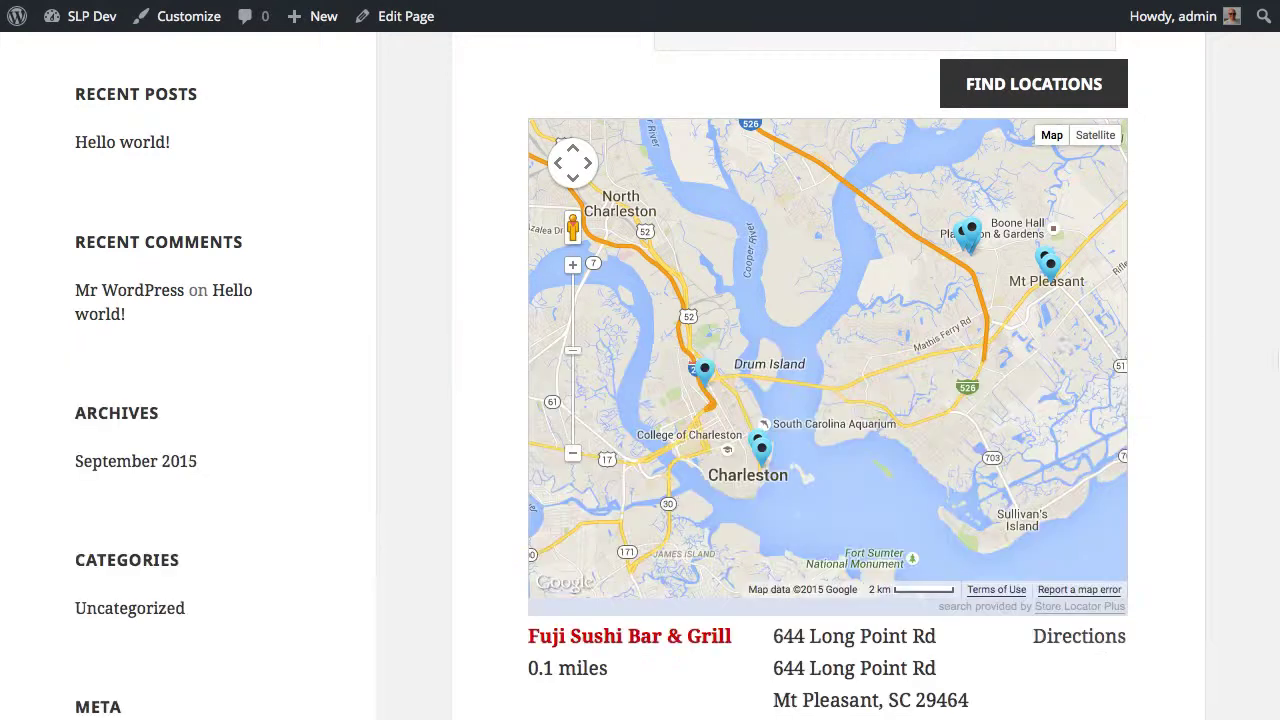
- View the Charleston Coffee Roasters info bubble on the map and close it
{"action": "left_click", "coordinate": [702, 372]}
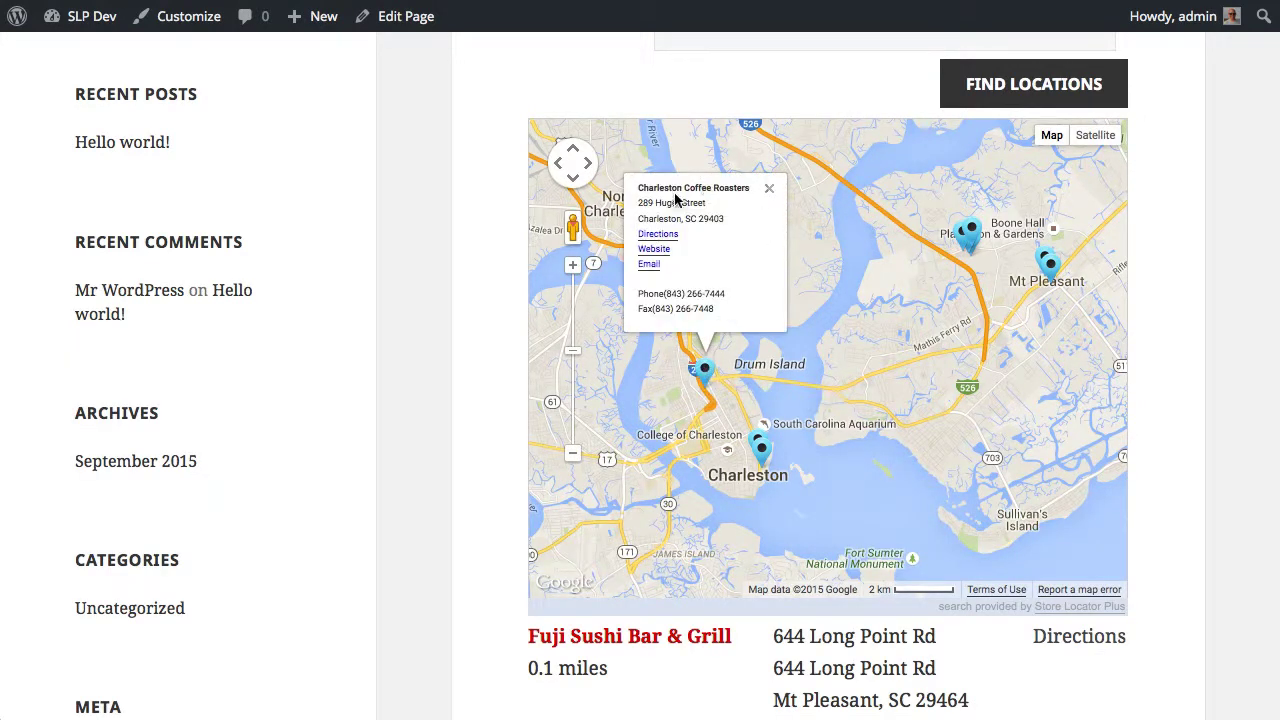
{"action": "left_click", "coordinate": [769, 189]}
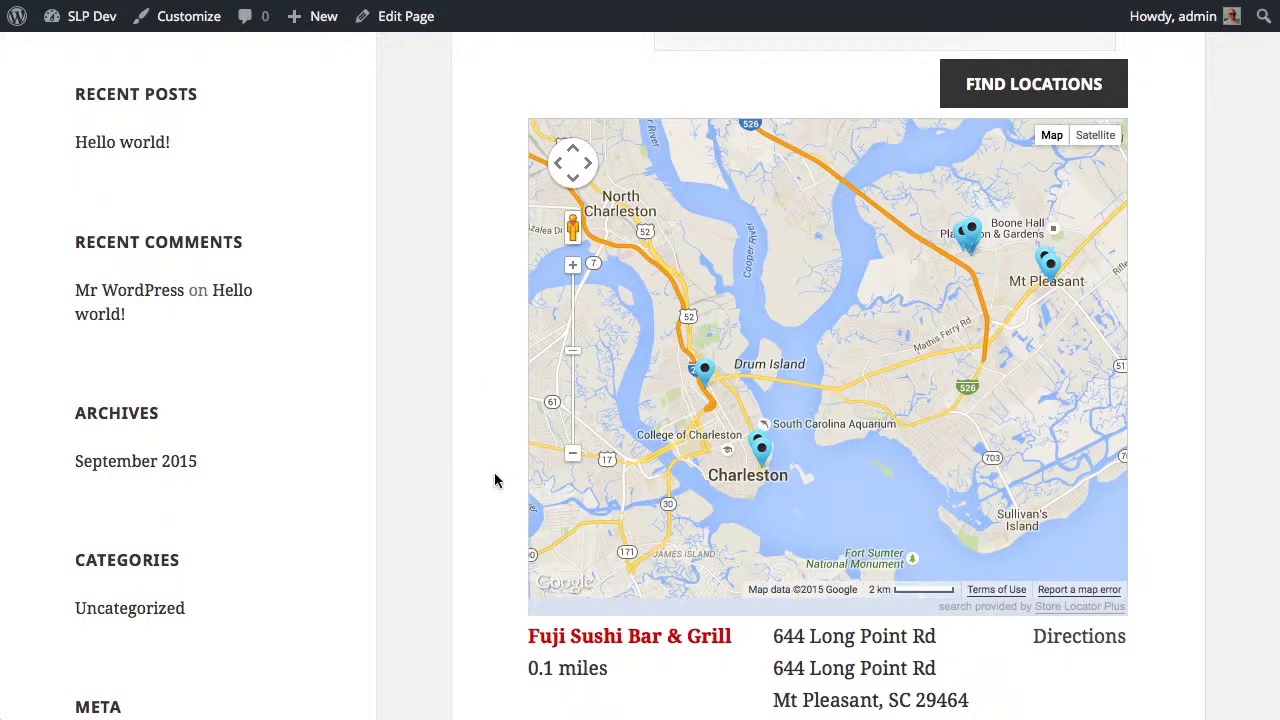
{"action": "scroll", "coordinate": [486, 491], "scroll_direction": "down", "scroll_amount": 3}
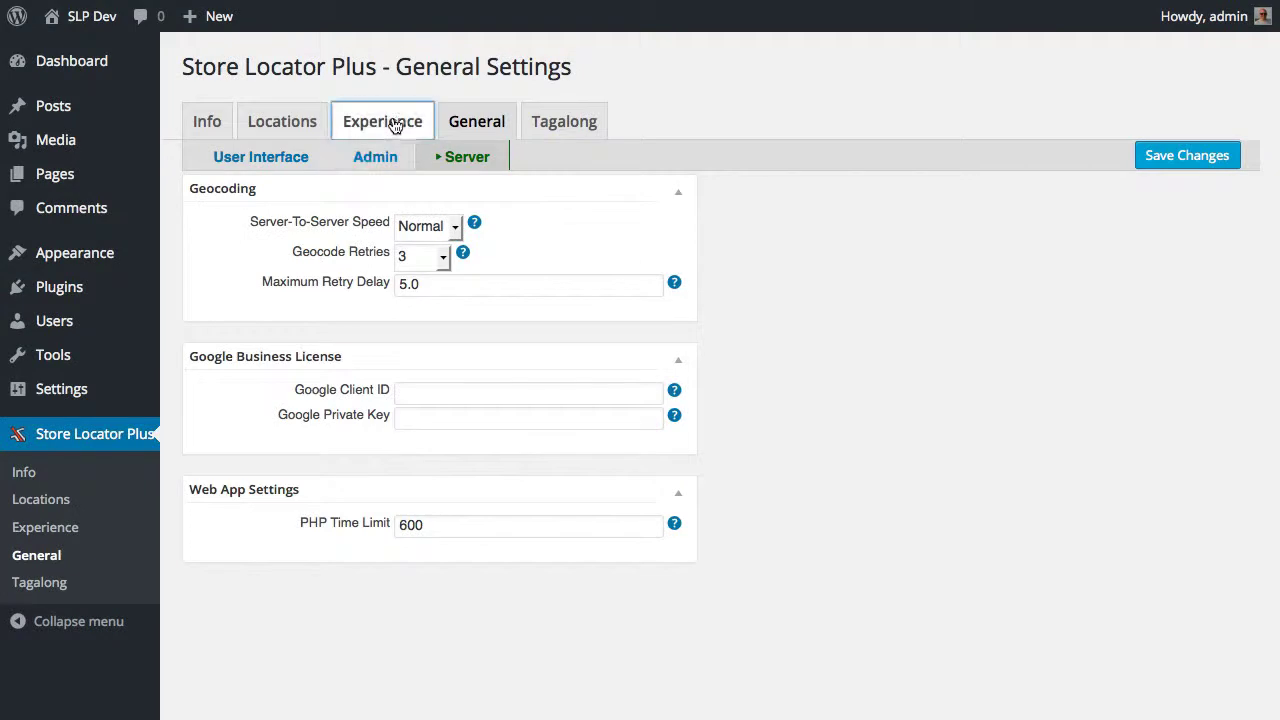
- Open the results section of the Experience settings and enlarge the Results Layout text box
{"action": "left_click", "coordinate": [395, 124]}
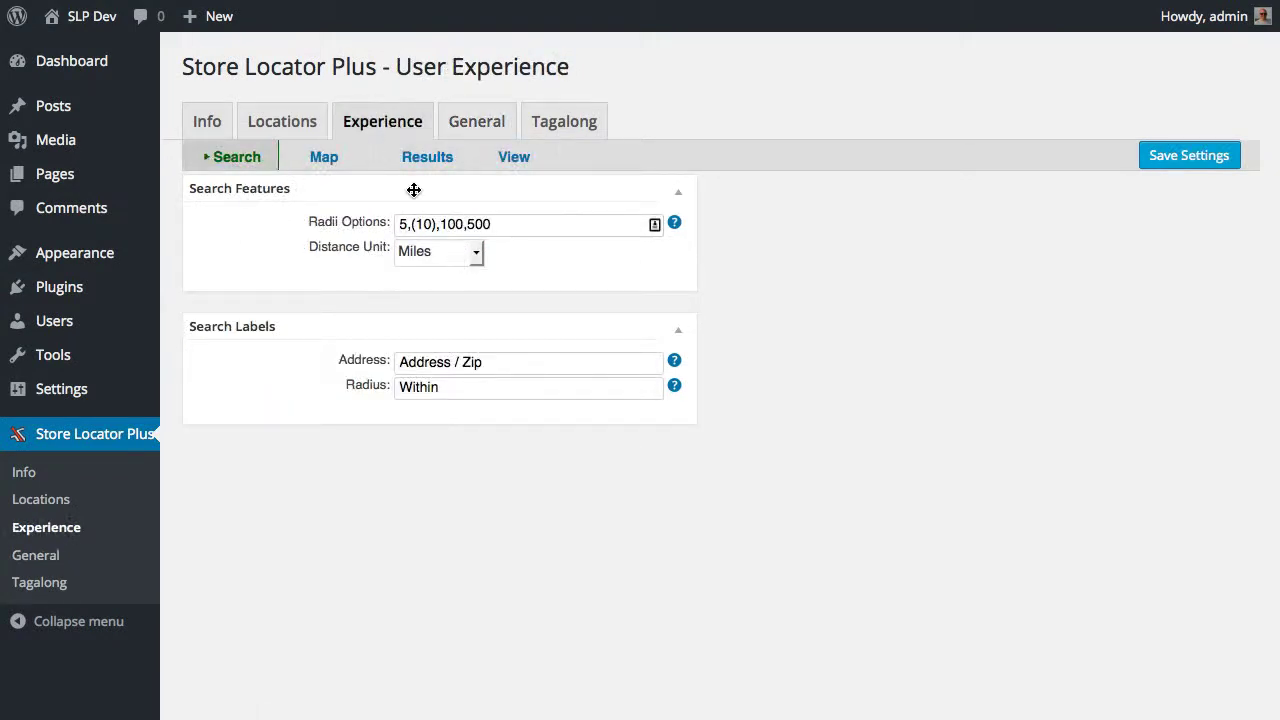
{"action": "left_click", "coordinate": [427, 157]}
{"action": "scroll", "coordinate": [302, 457], "scroll_direction": "down", "scroll_amount": 10}
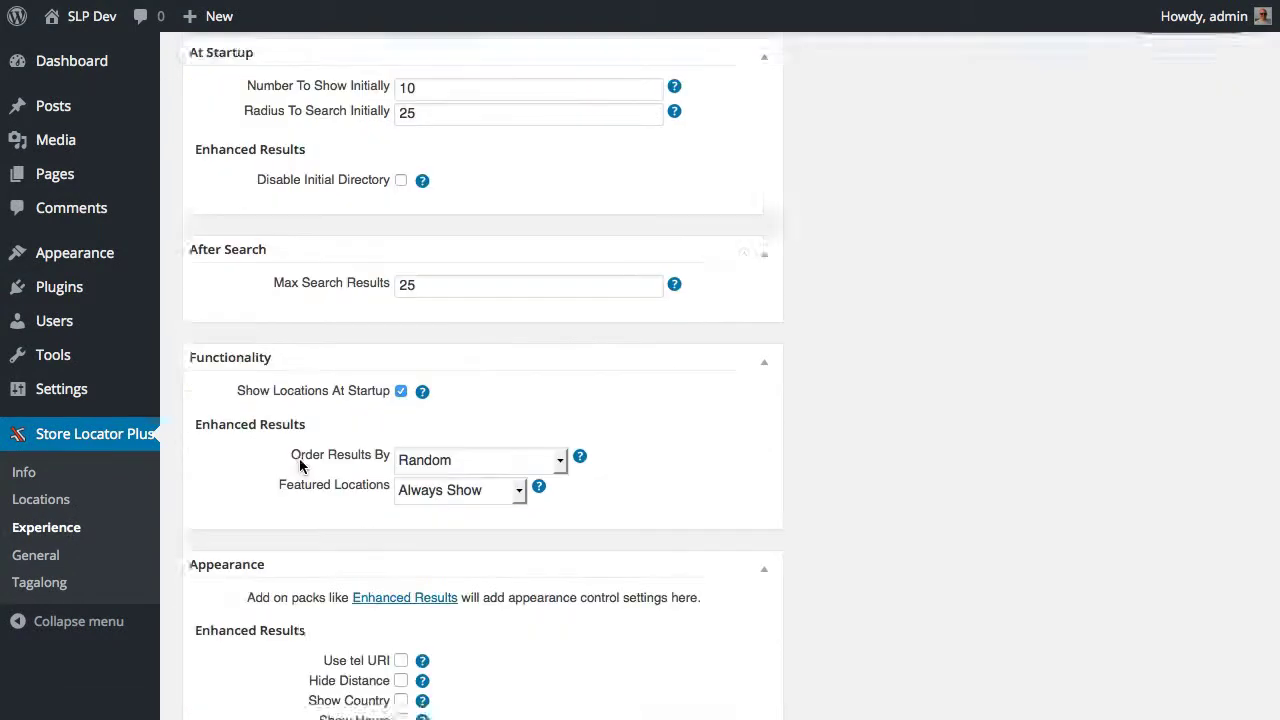
{"action": "left_click_drag", "start_coordinate": [745, 363], "coordinate": [1095, 715]}
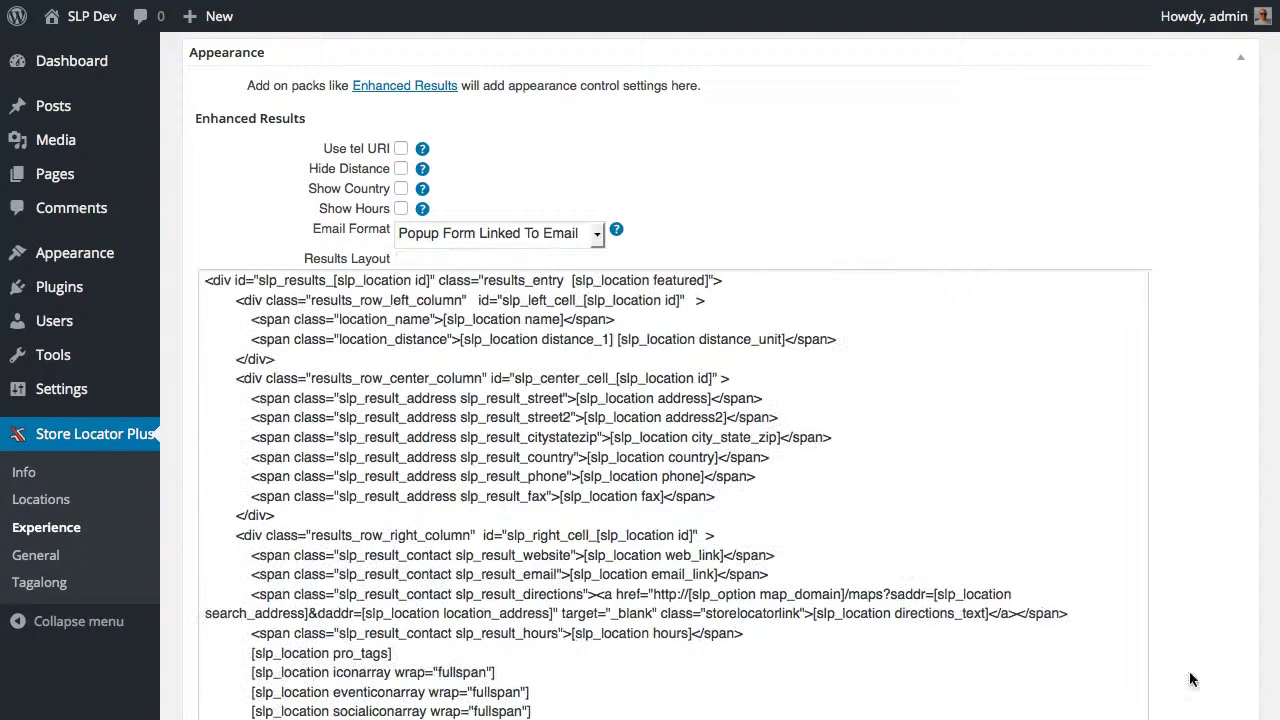
- Add the shortcode [slp_option label_website br] on a new line below the socialiconarray shortcode in the Results Layout
{"action": "scroll", "coordinate": [606, 430], "scroll_direction": "down", "scroll_amount": 5}
{"action": "left_click", "coordinate": [577, 390]}
{"action": "key", "text": "Up"}
{"action": "key", "text": "End"}
{"action": "key", "text": "Return"}
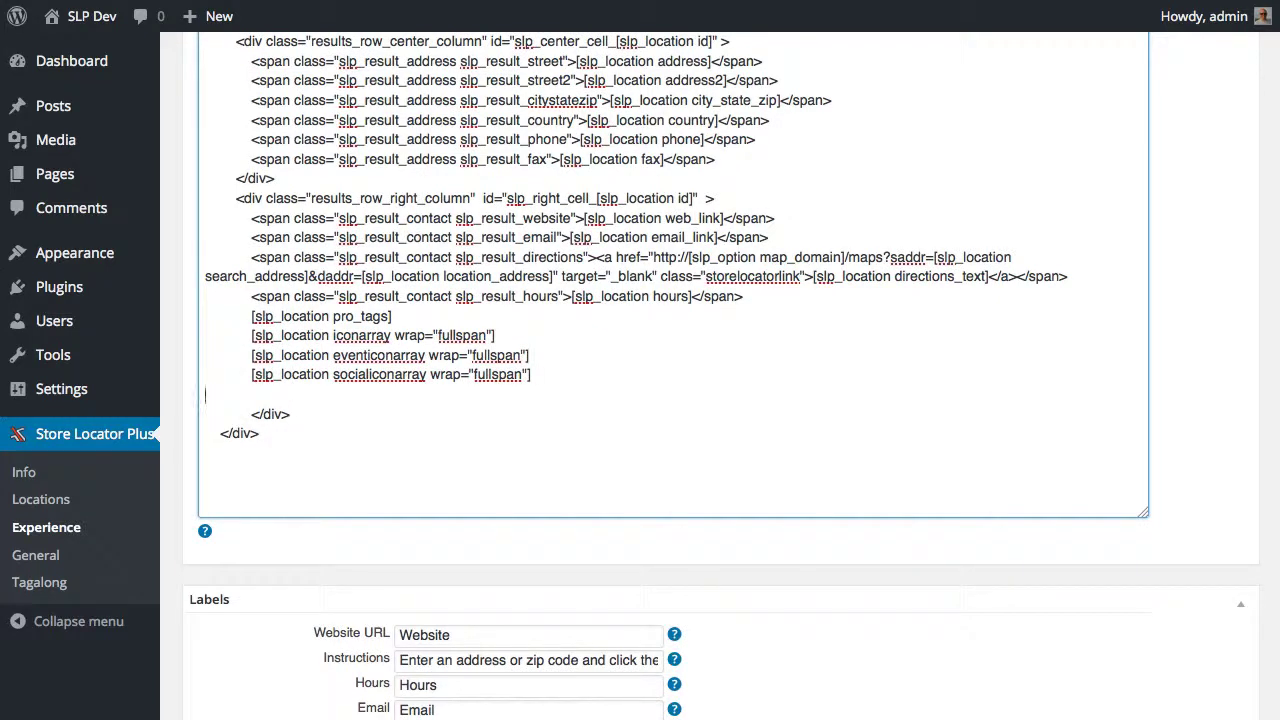
{"action": "type", "text": "[slp_option"}
{"action": "type", "text": "label_website "}
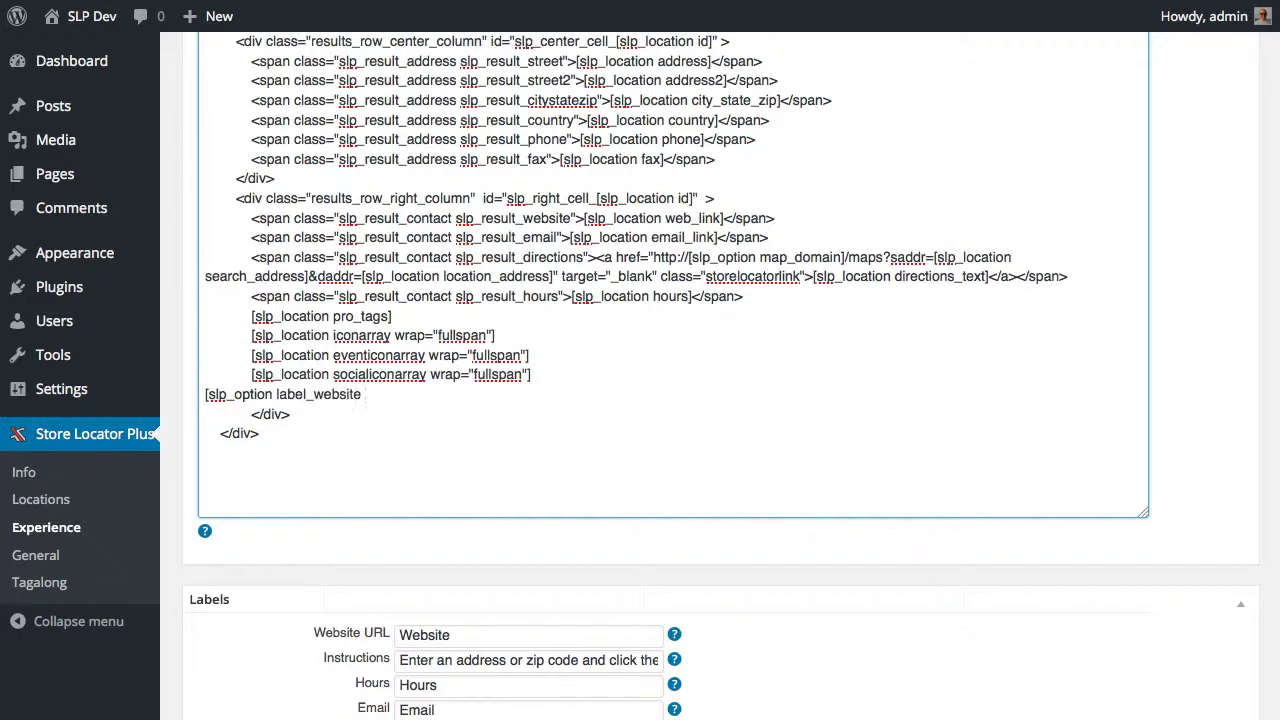
{"action": "type", "text": "wrap="}
{"action": "key", "text": "BackSpace"}
{"action": "key", "text": "BackSpace"}
{"action": "key", "text": "BackSpace"}
{"action": "key", "text": "BackSpace"}
{"action": "key", "text": "BackSpace"}
{"action": "type", "text": "br]"}
- Delete the added slp_option shortcode and its empty line from the Results Layout
{"action": "key", "text": "shift+Home"}
{"action": "key", "text": "BackSpace"}
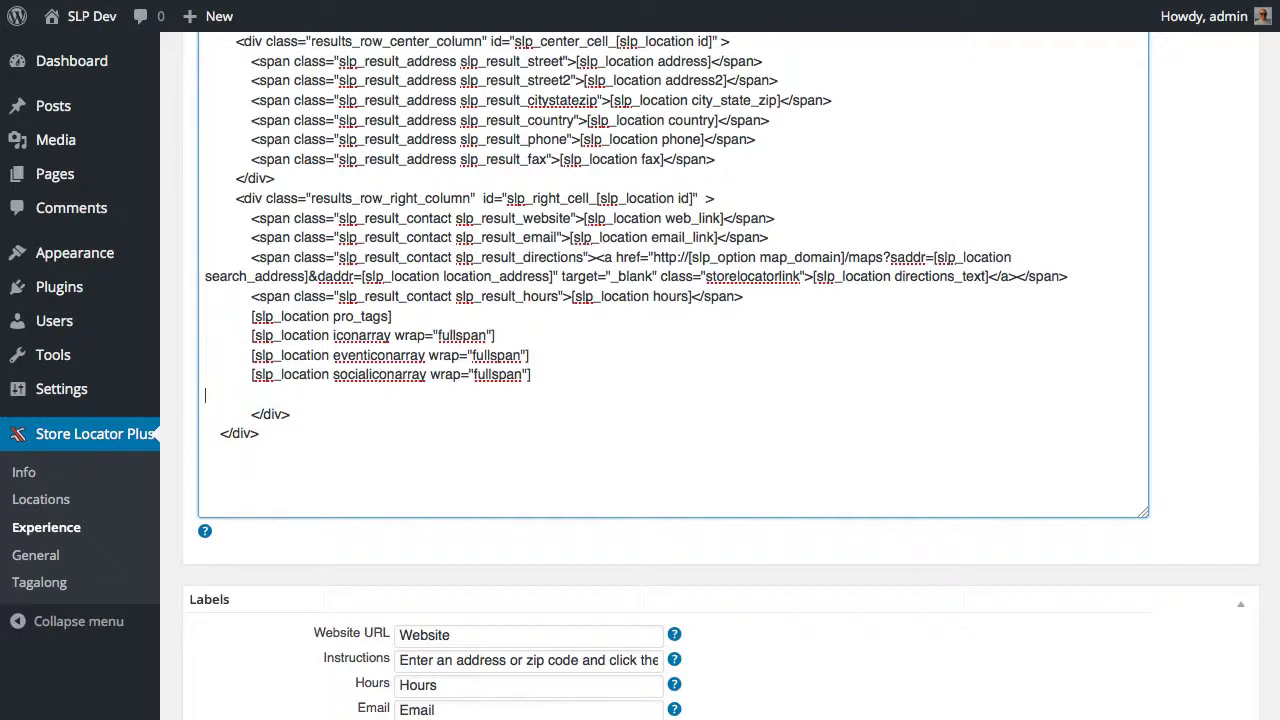
{"action": "key", "text": "BackSpace"}
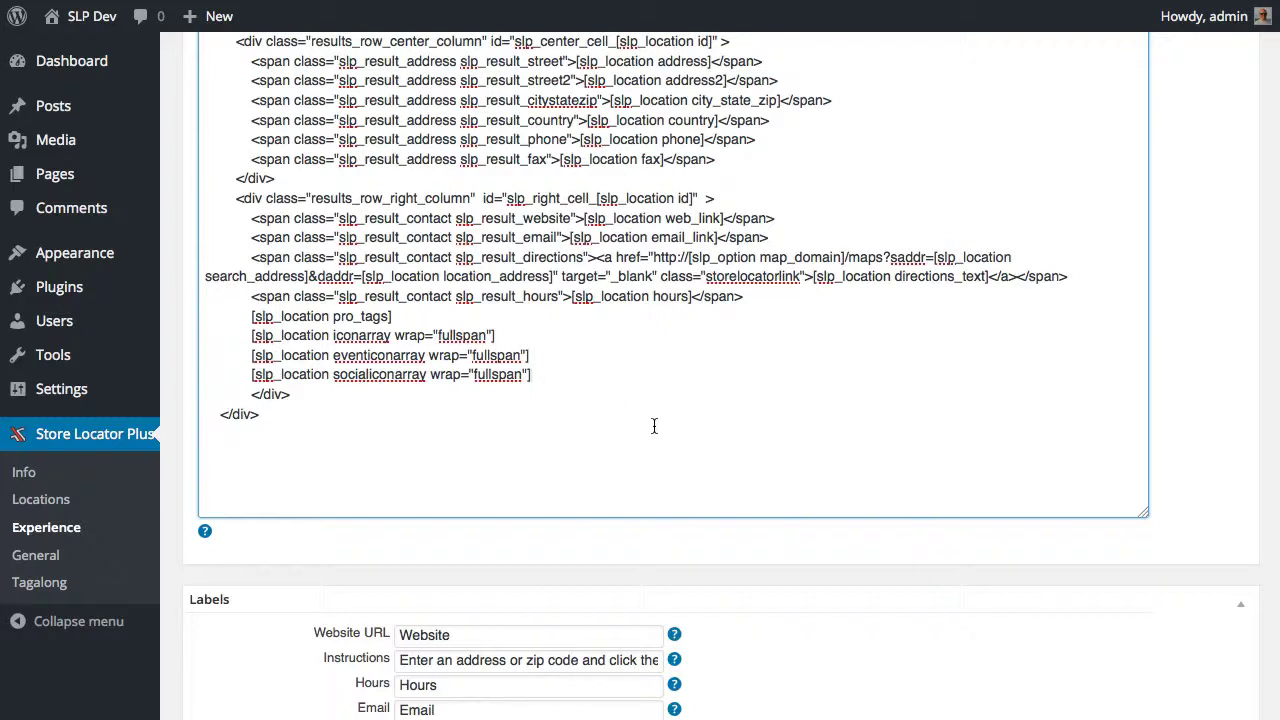
{"action": "scroll", "coordinate": [757, 460], "scroll_direction": "up", "scroll_amount": 15}
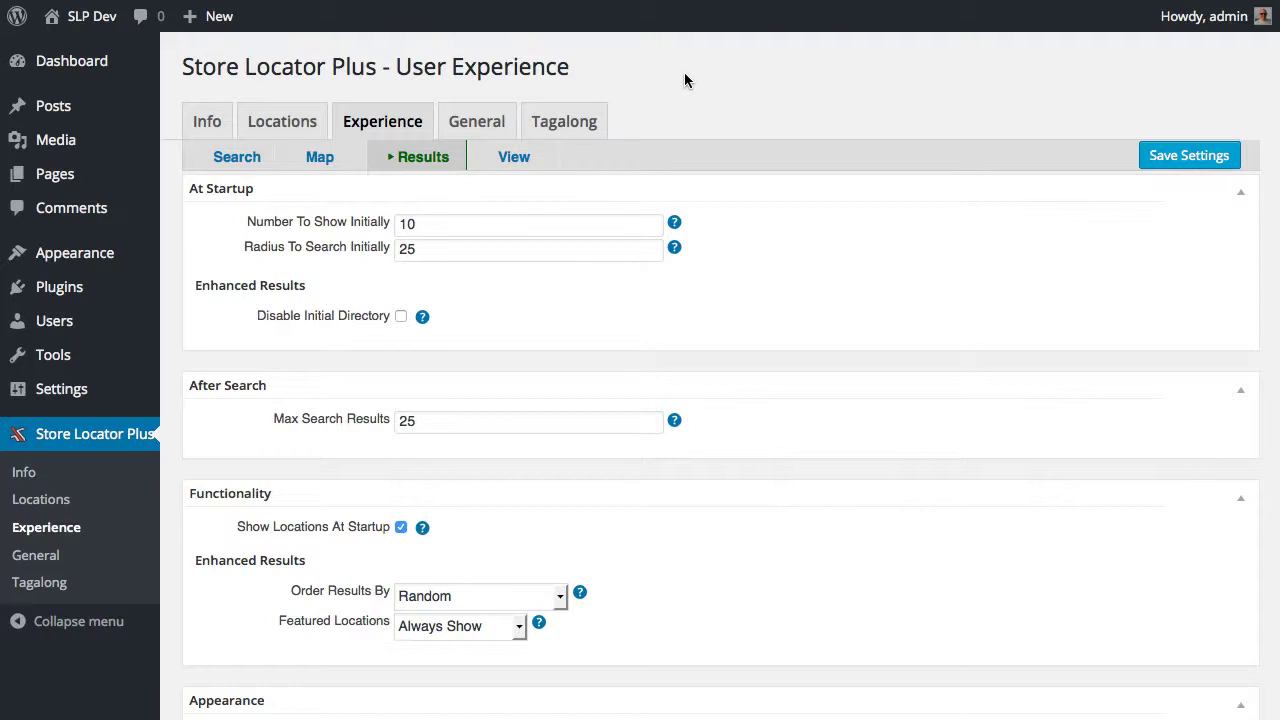
{"action": "mouse_move", "coordinate": [176, 67]}
{"action": "left_mouse_down"}
{"action": "mouse_move", "coordinate": [610, 67]}
{"action": "mouse_move", "coordinate": [180, 68]}
{"action": "left_mouse_up"}
{"action": "left_click", "coordinate": [627, 74]}
- Examine the plugin, add-on, WordPress, MySQL and PHP versions in the plugin environment information
{"action": "left_click", "coordinate": [207, 121]}
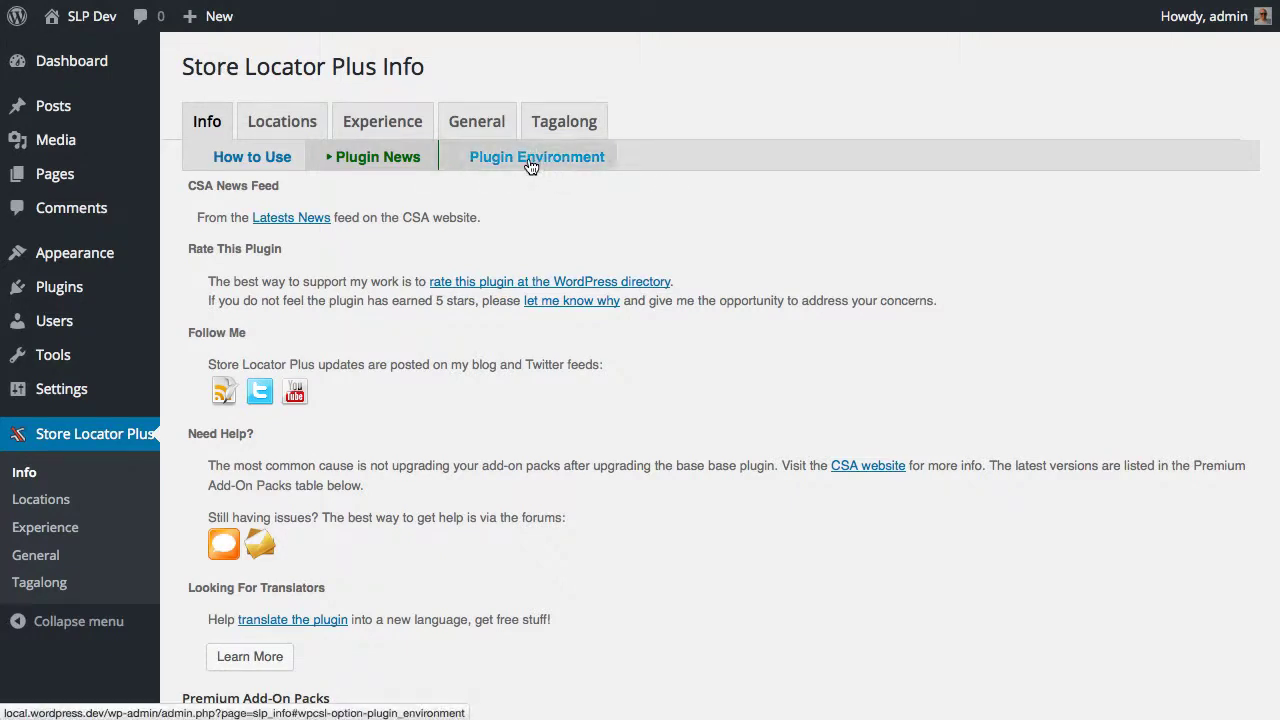
{"action": "left_click", "coordinate": [566, 168]}
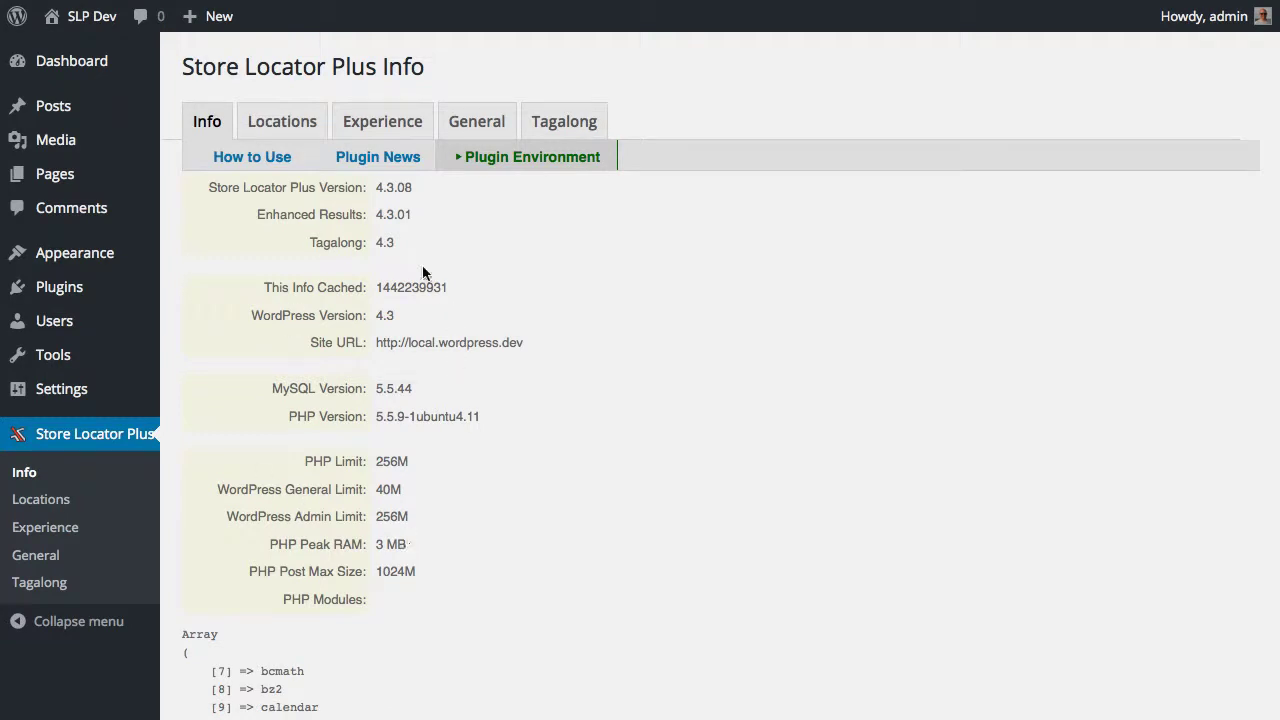
{"action": "left_click_drag", "start_coordinate": [194, 182], "coordinate": [433, 244]}
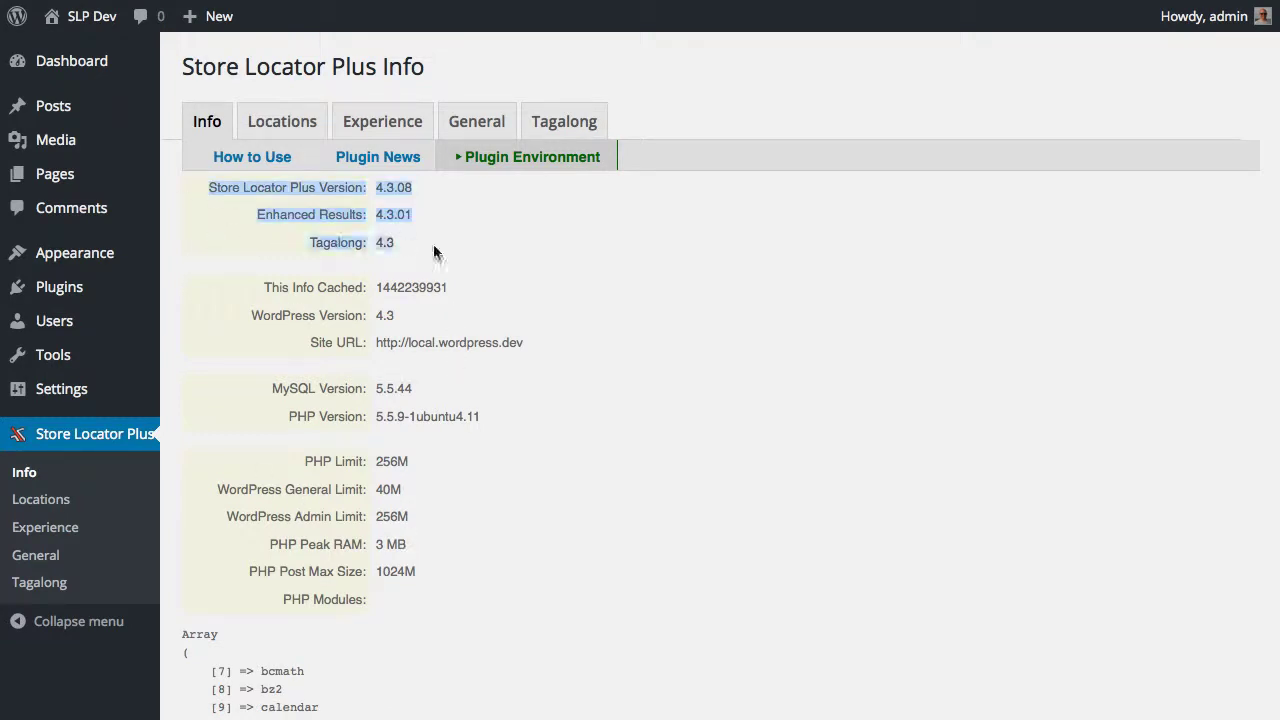
{"action": "left_click_drag", "start_coordinate": [506, 418], "coordinate": [212, 191]}
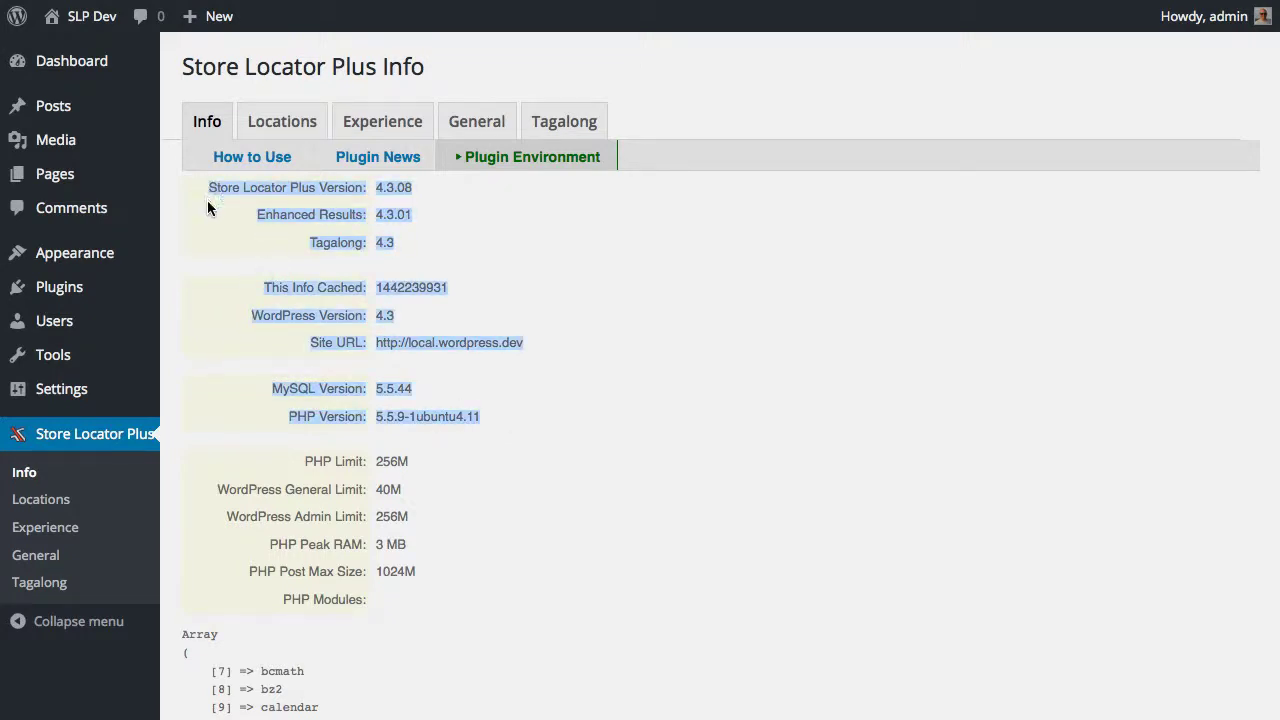
{"action": "left_click", "coordinate": [214, 214]}
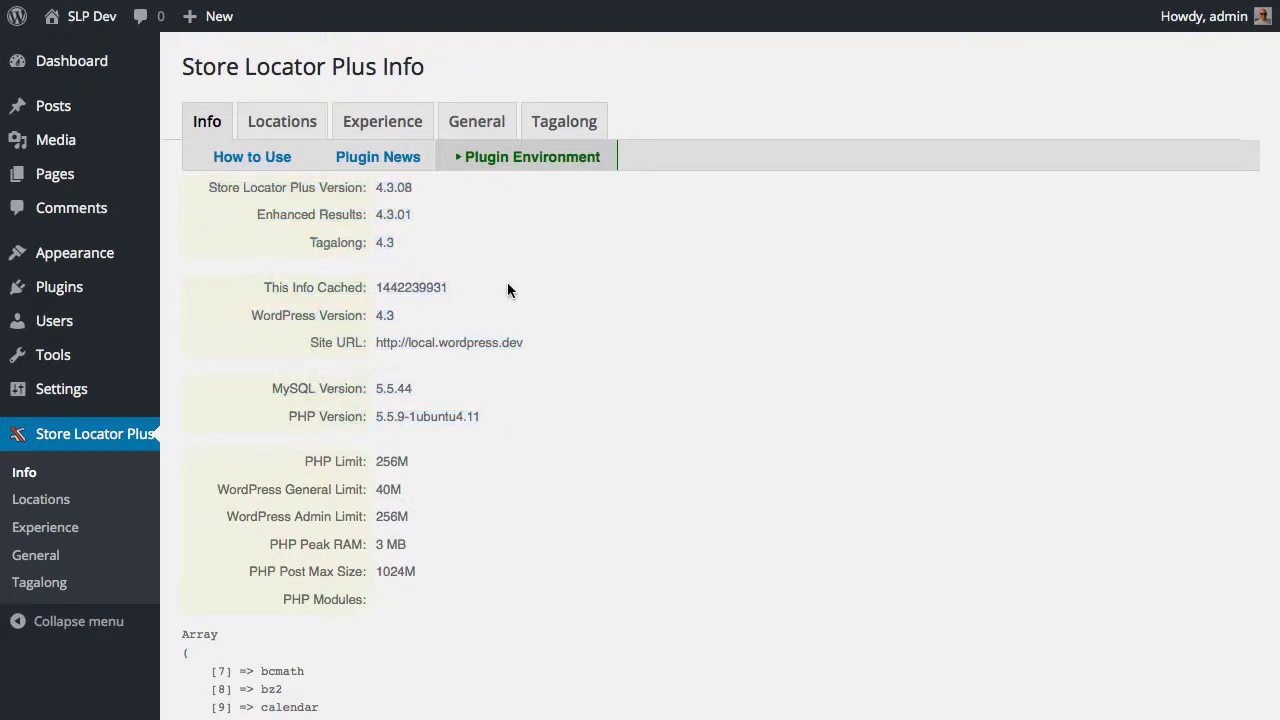